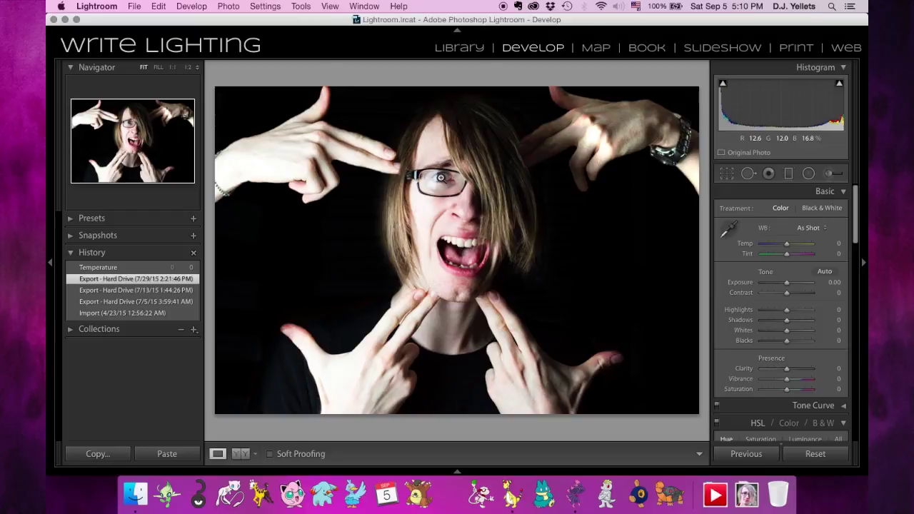
Zoom in on the eye at 1:1 and set up an adjustment brush with exposure 0.84.
click(441, 178)
drag(435, 161, 454, 179)
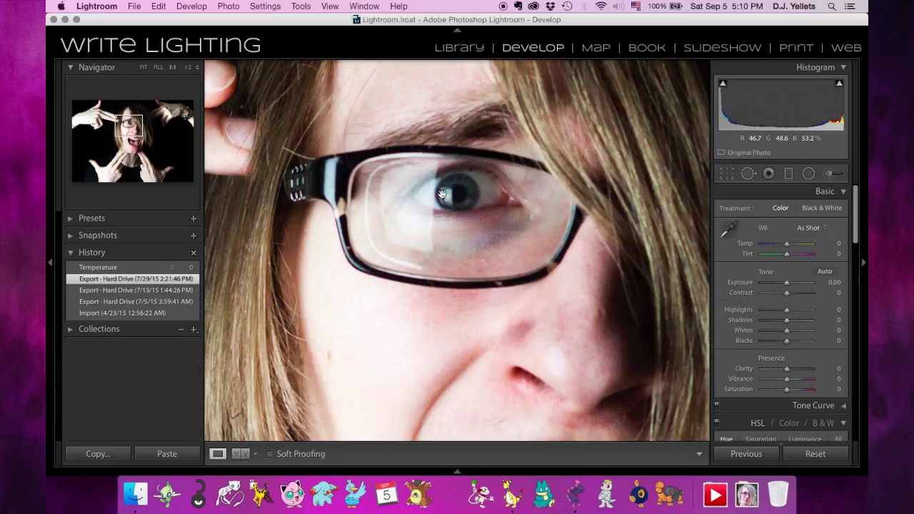
click(831, 176)
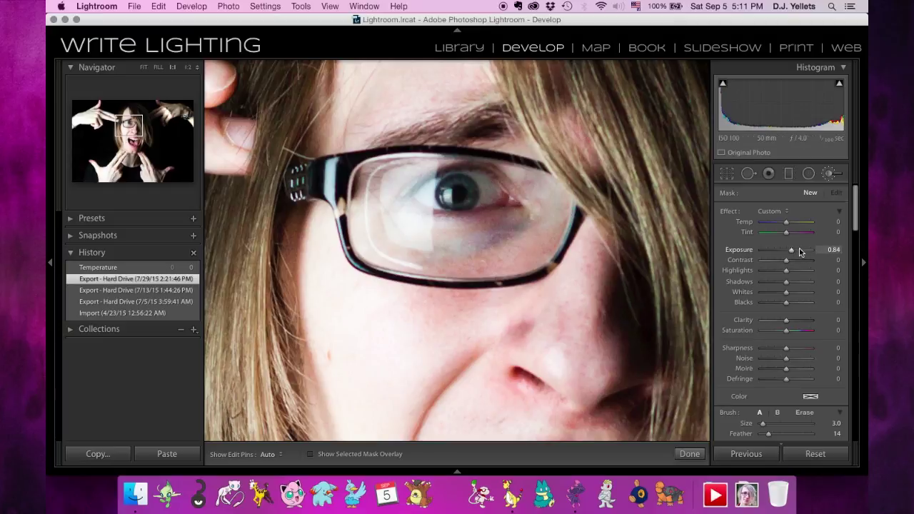
click(833, 249)
key(Return)
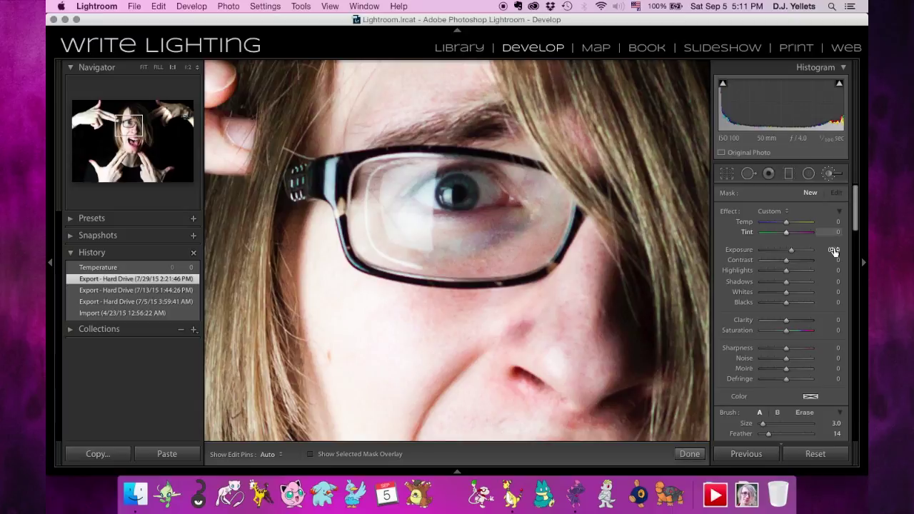
Paint over the iris with the adjustment brush at size 5.0.
key(bracketright)
key(bracketright)
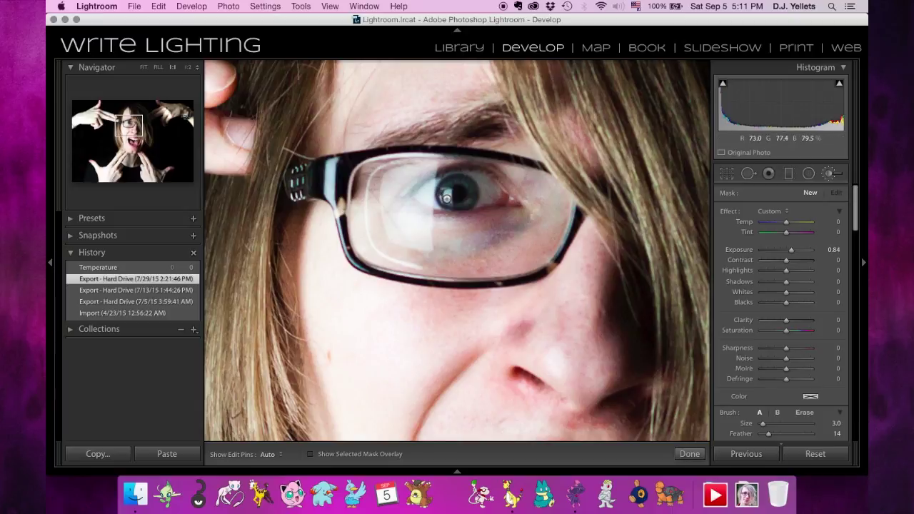
key(h)
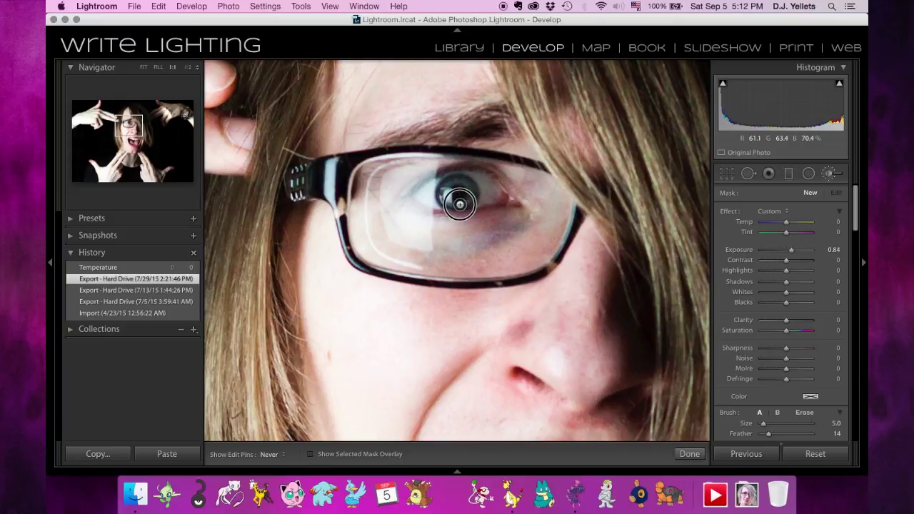
drag(443, 193, 441, 194)
key(h)
click(442, 194)
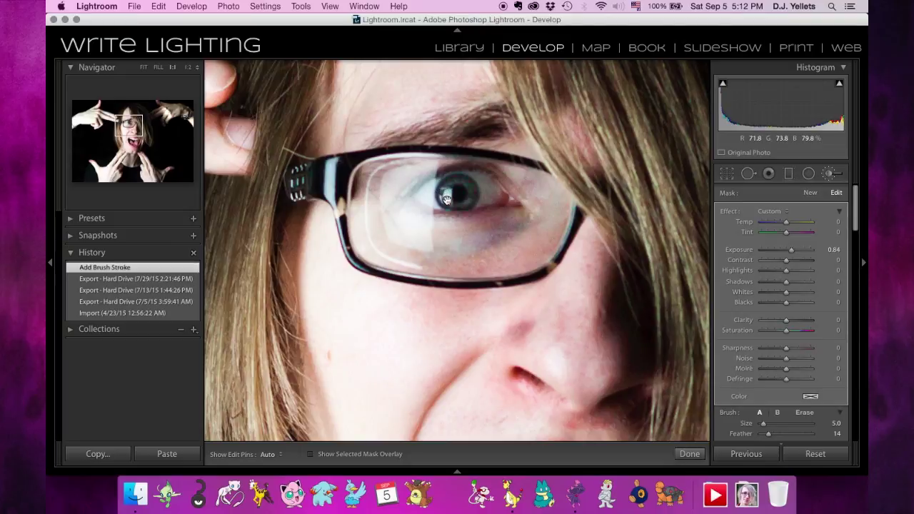
mouse_move(446, 200)
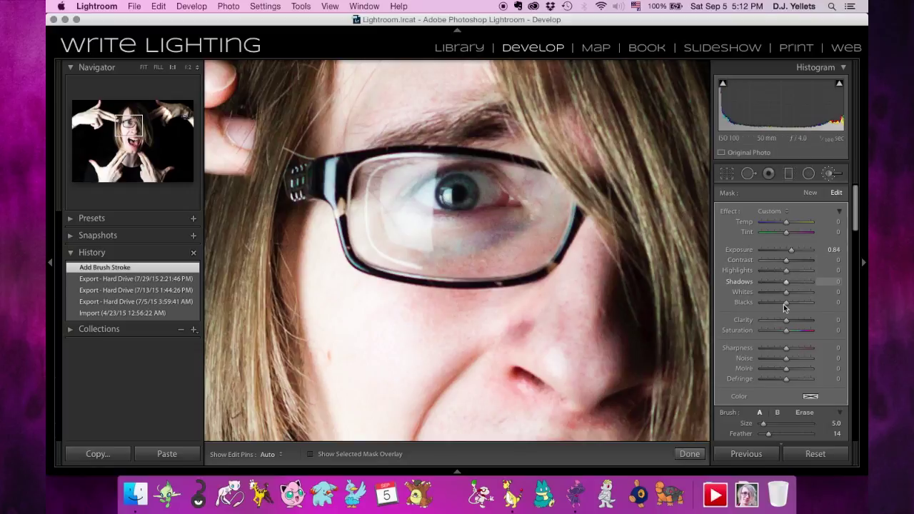
Set the iris mask to clarity 12, shadows 25 and saturation 34, and compare the result with the unedited photo.
drag(787, 320, 790, 323)
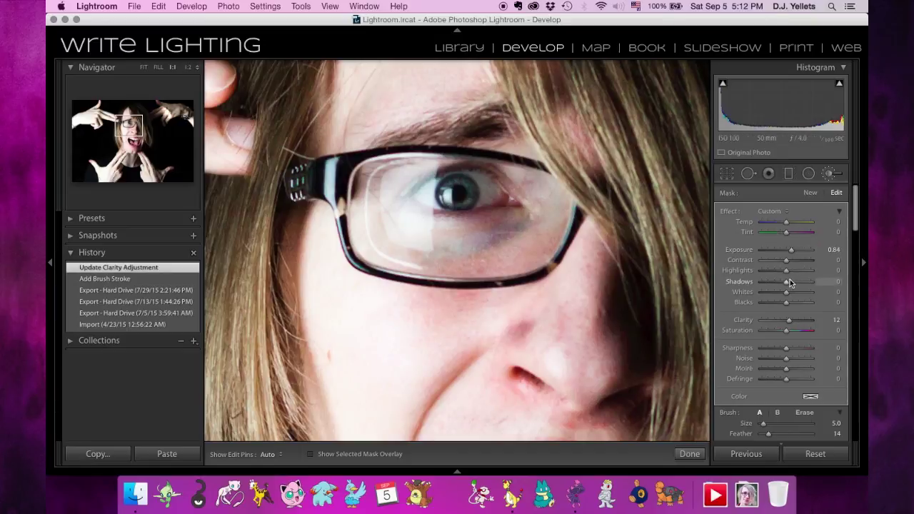
drag(786, 286, 823, 285)
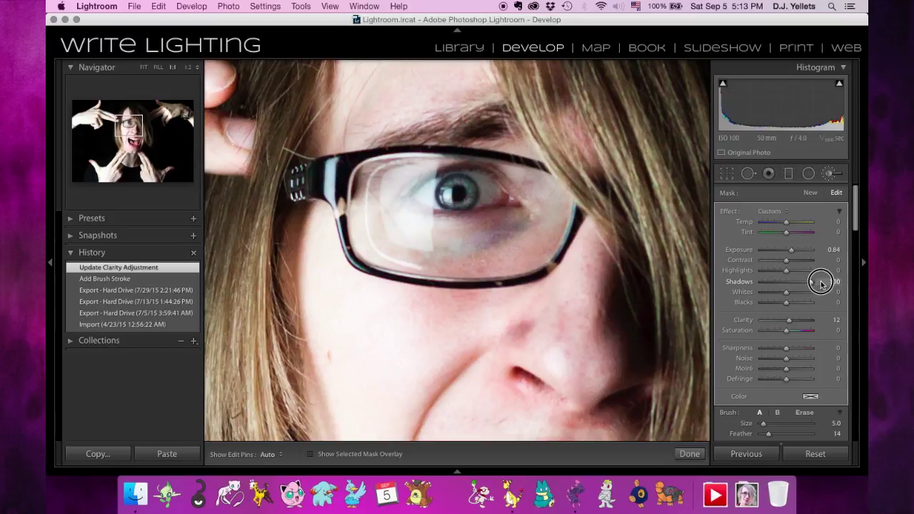
drag(819, 285, 794, 283)
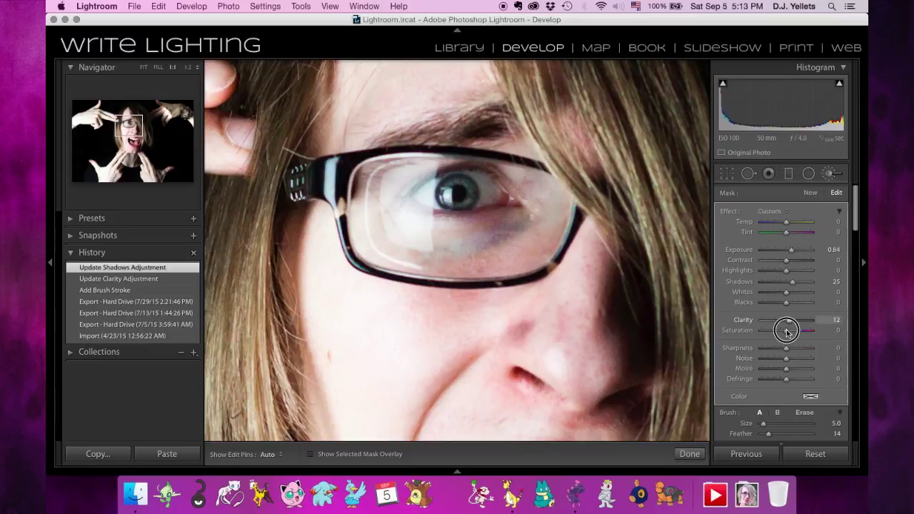
click(757, 332)
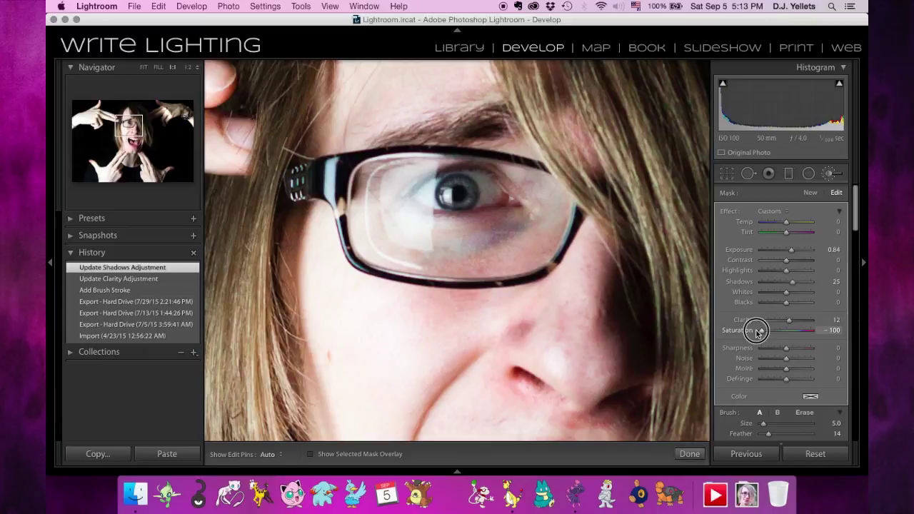
drag(758, 331, 793, 334)
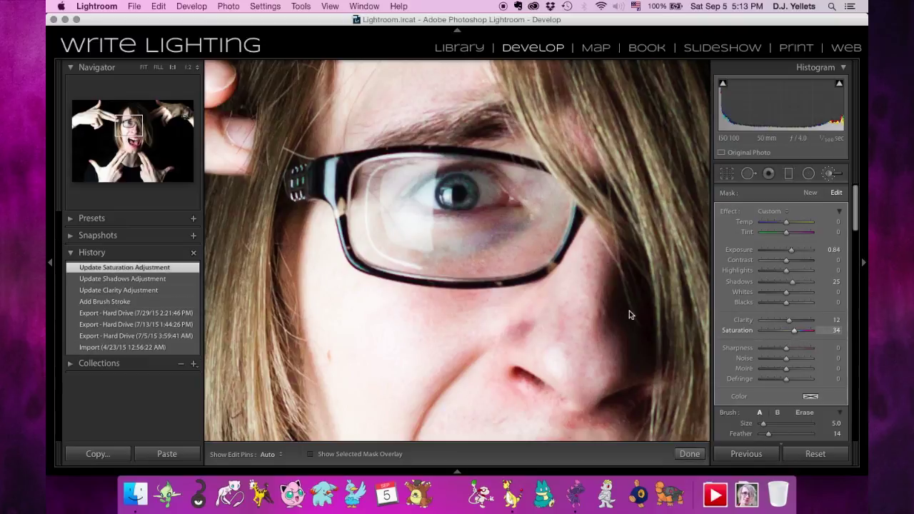
click(118, 314)
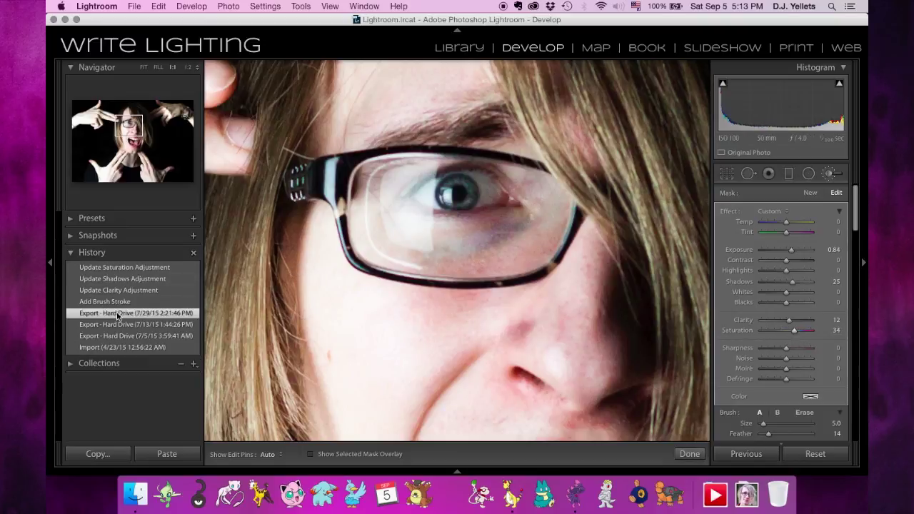
click(117, 268)
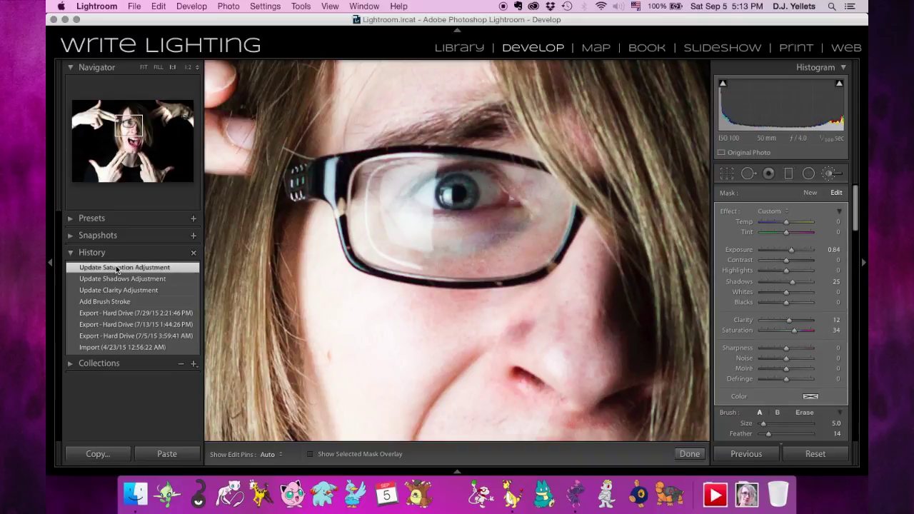
Create a second brush mask with exposure -1.31 and paint it around the outer edge of the iris.
click(809, 193)
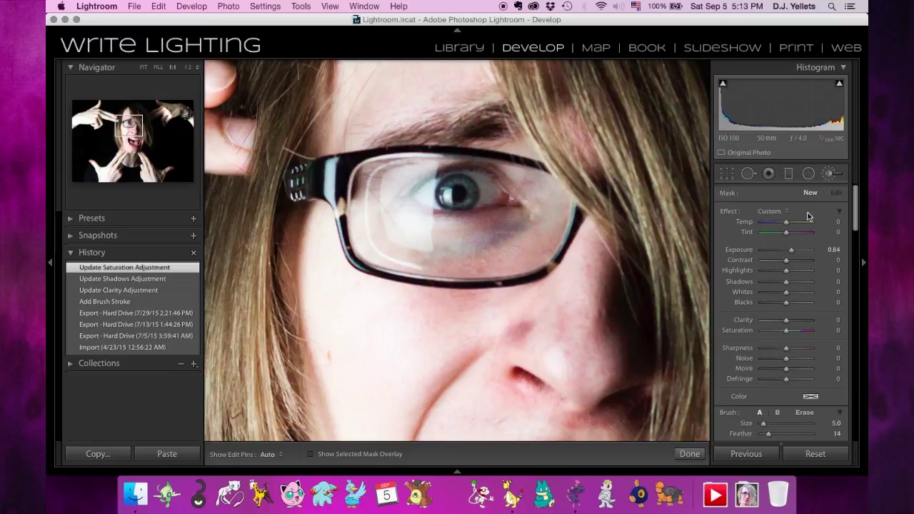
double_click(738, 253)
drag(787, 254, 778, 252)
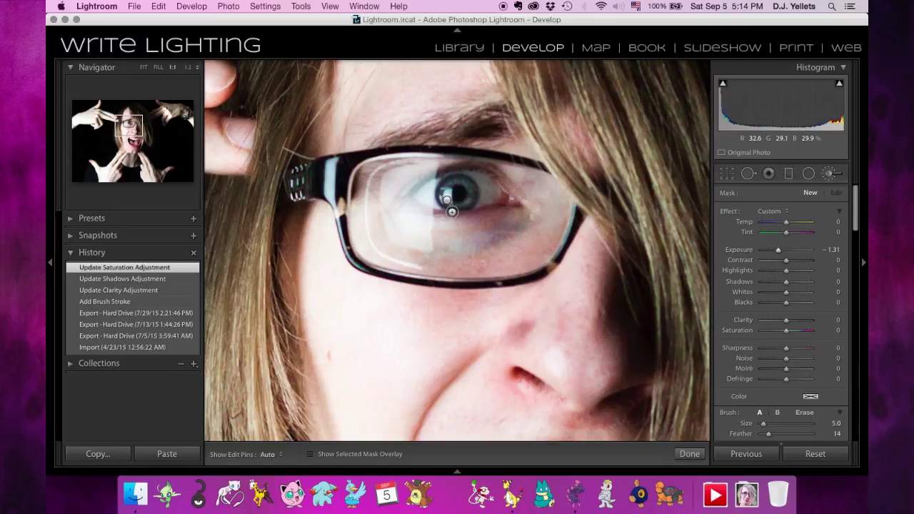
mouse_move(439, 203)
mouse_down()
mouse_move(453, 182)
mouse_move(478, 193)
mouse_up()
key(h)
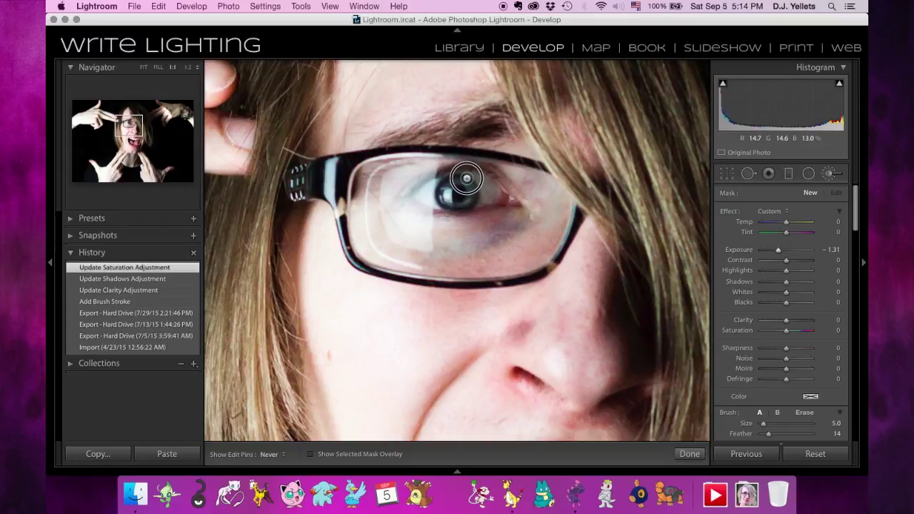
click(477, 198)
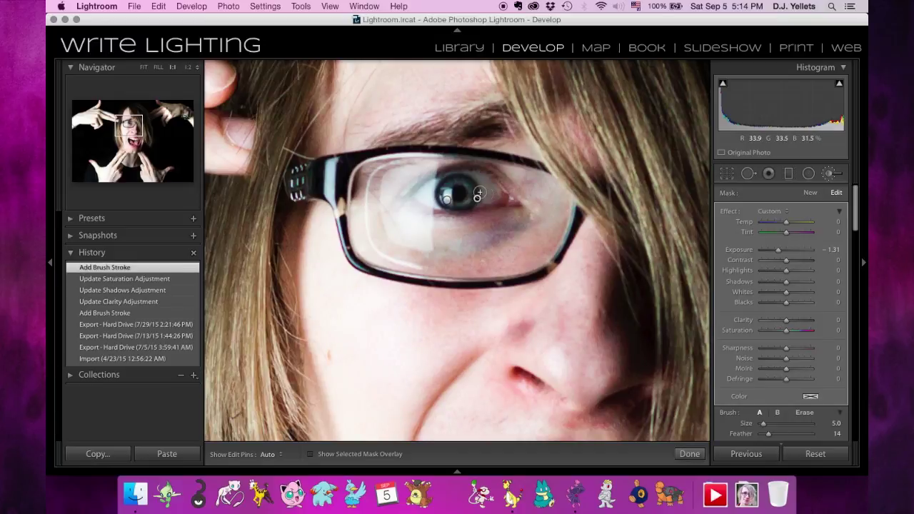
Set the iris-edge mask's exposure to -0.34 and compare it with the earlier saturation state in the history.
drag(778, 249, 783, 255)
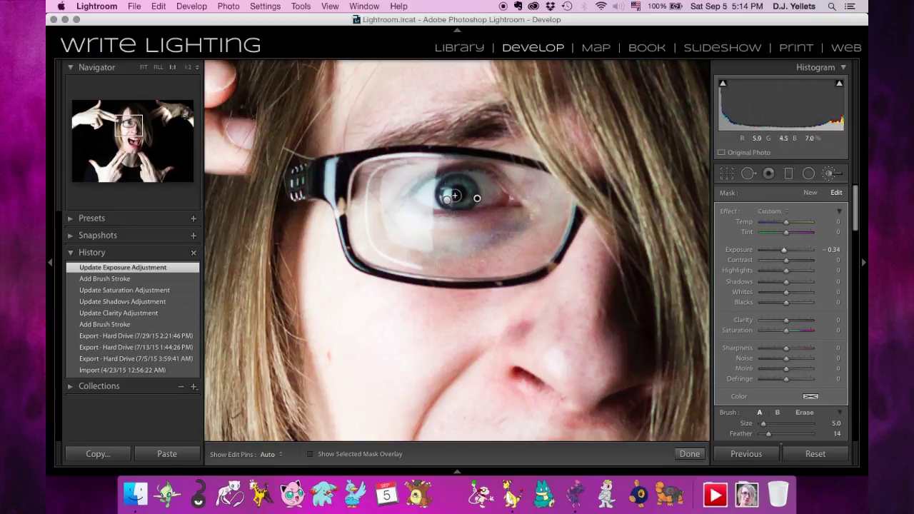
click(117, 292)
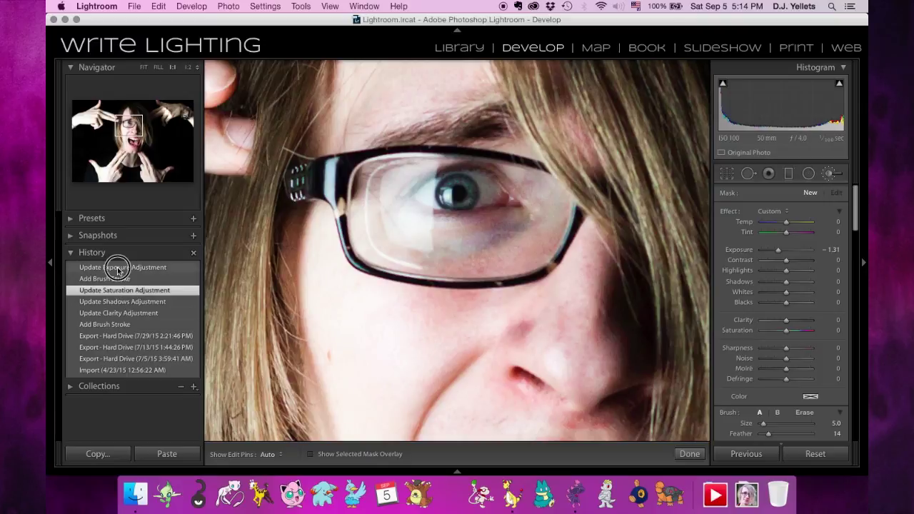
click(117, 269)
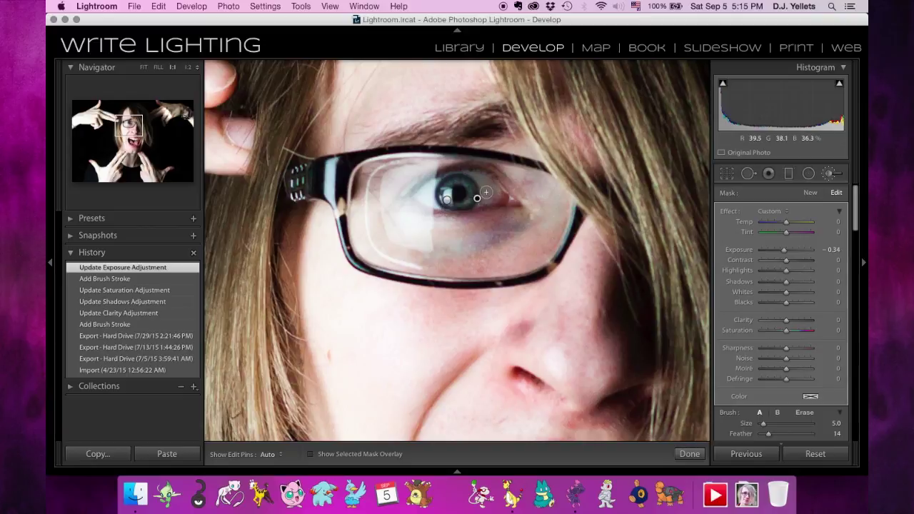
click(805, 413)
click(760, 413)
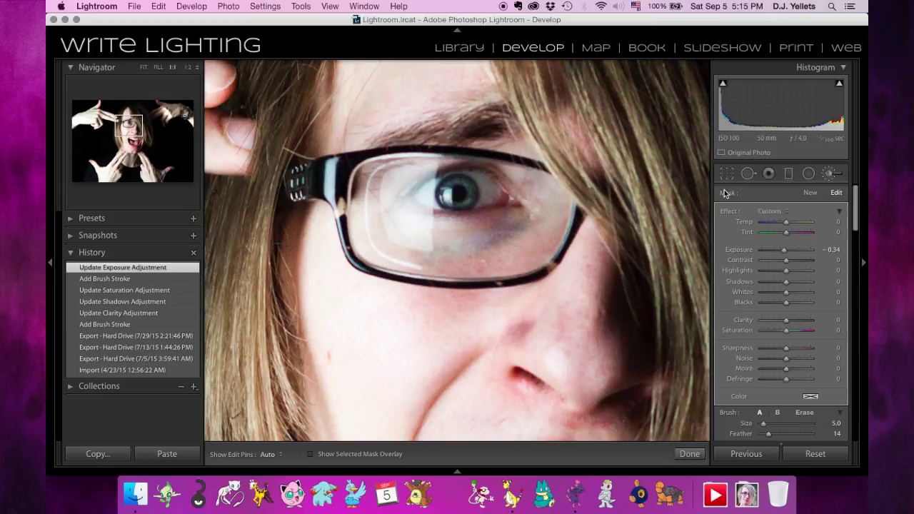
Create a third brush mask with exposure 0.72, paint the white of the eye at size 2.0, and compare before and after.
click(810, 193)
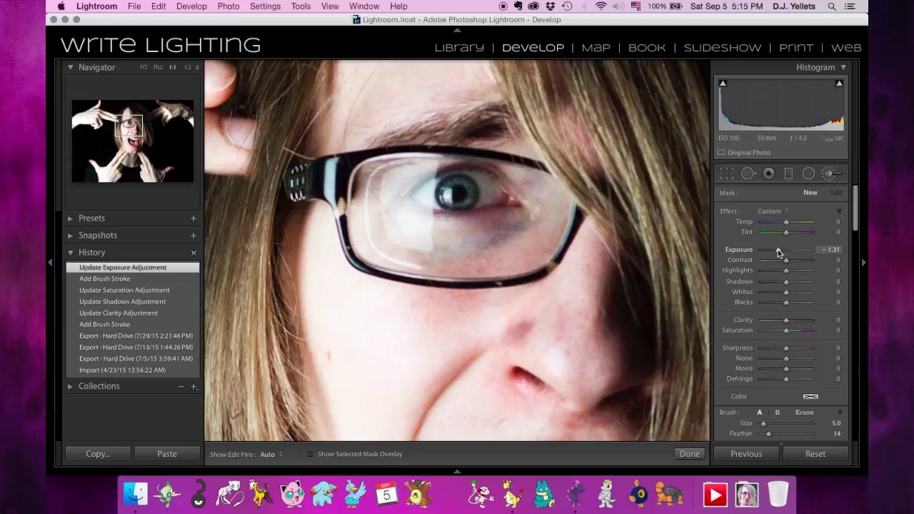
drag(778, 253, 791, 252)
key(bracketright)
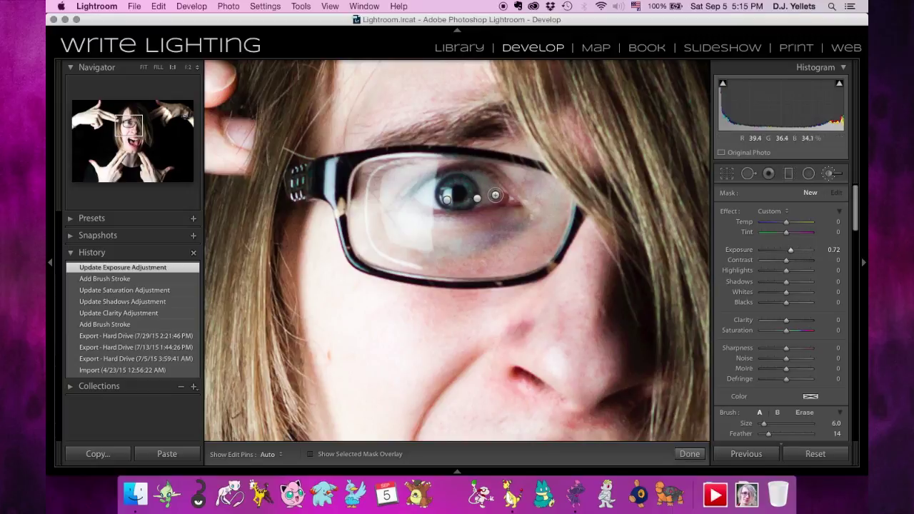
key(bracketleft)
key(bracketleft)
key(bracketleft)
key(bracketleft)
mouse_move(495, 194)
mouse_down()
mouse_move(482, 202)
mouse_move(488, 181)
mouse_move(452, 174)
mouse_up()
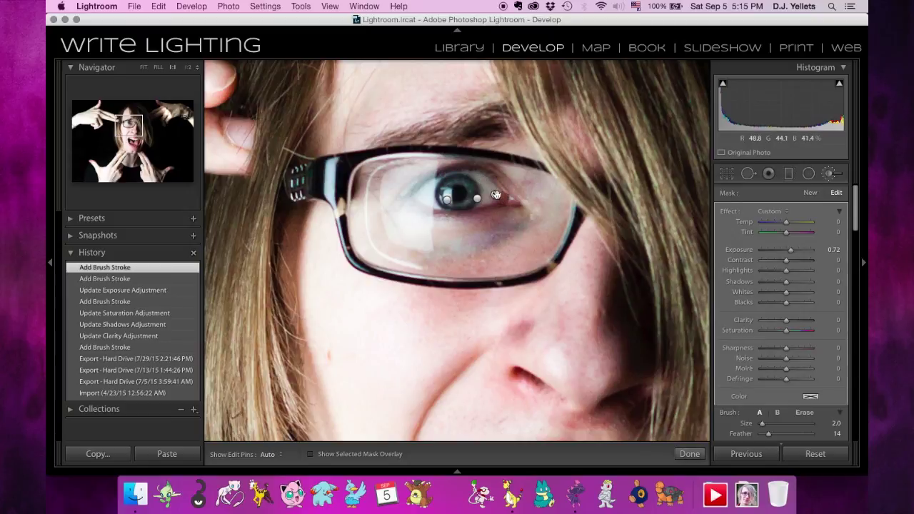
mouse_move(497, 194)
click(477, 198)
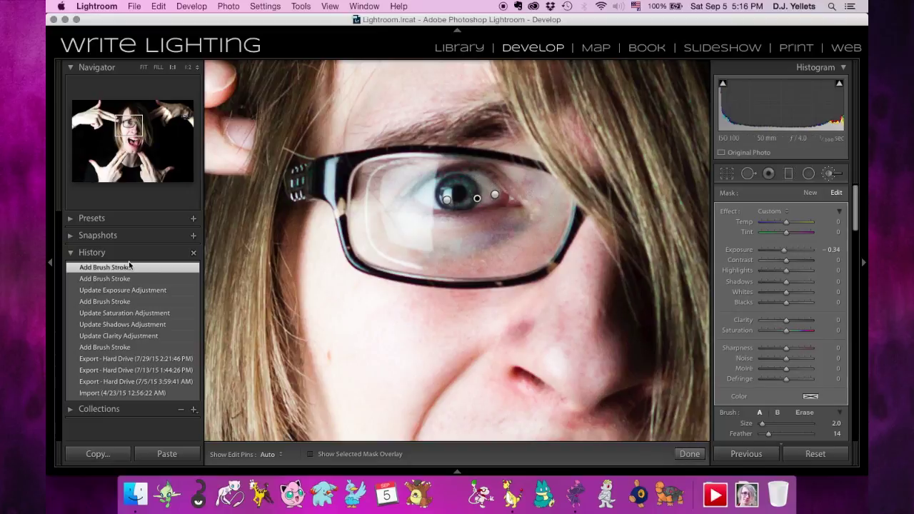
click(112, 291)
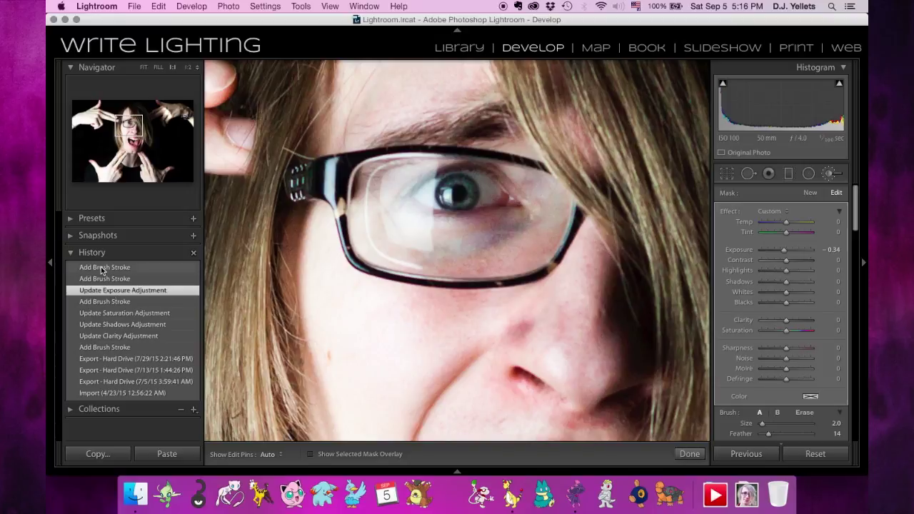
click(103, 268)
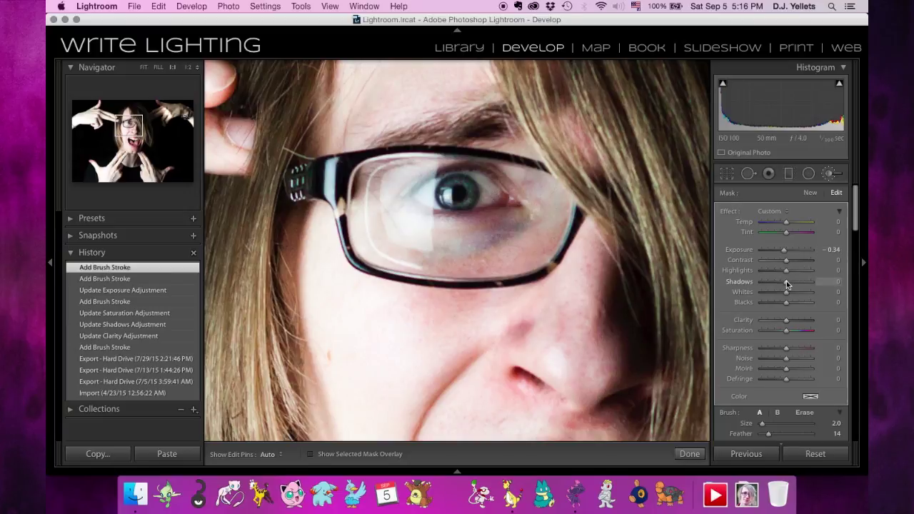
Try raising the iris-edge mask's shadows to 100 and undo that adjustment.
drag(786, 281, 819, 285)
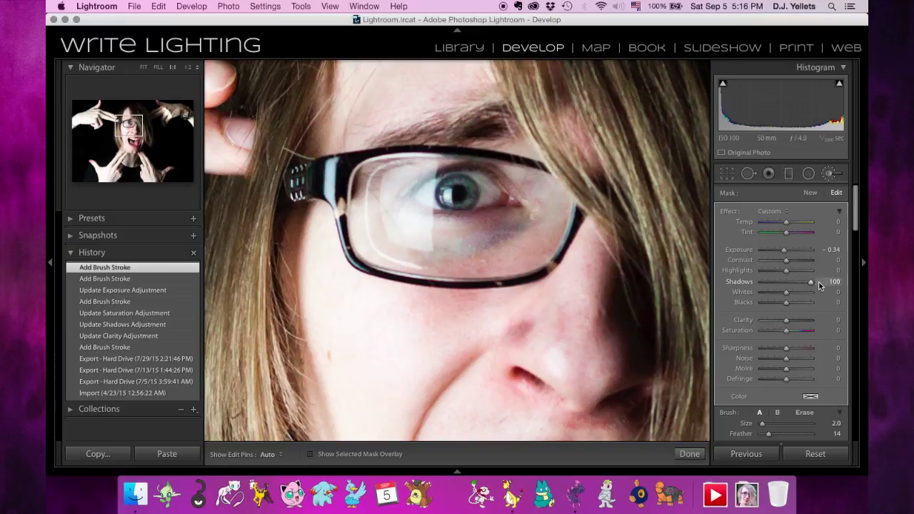
click(819, 283)
key(super+z)
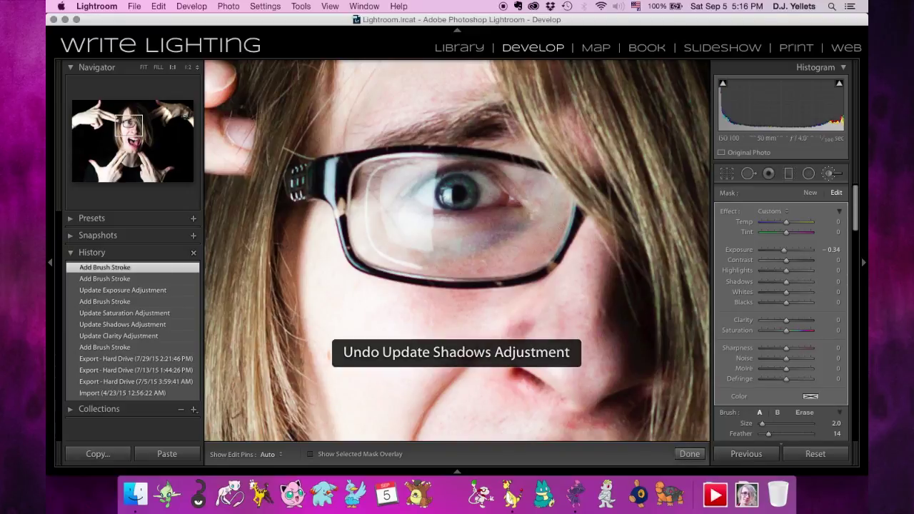
Set the eye-white mask's shadows to 28, compare with the unedited photo, and finish the brush adjustments.
click(495, 196)
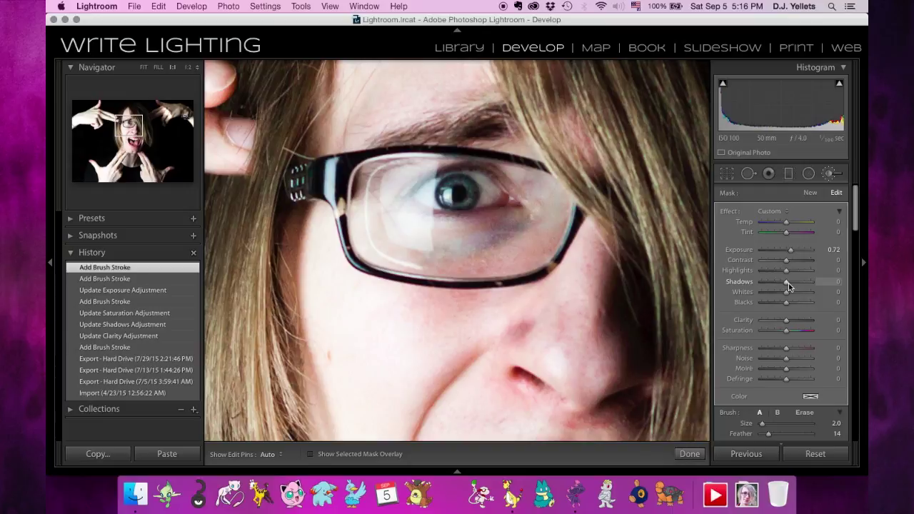
mouse_move(786, 282)
mouse_down()
mouse_move(811, 284)
mouse_move(793, 284)
mouse_up()
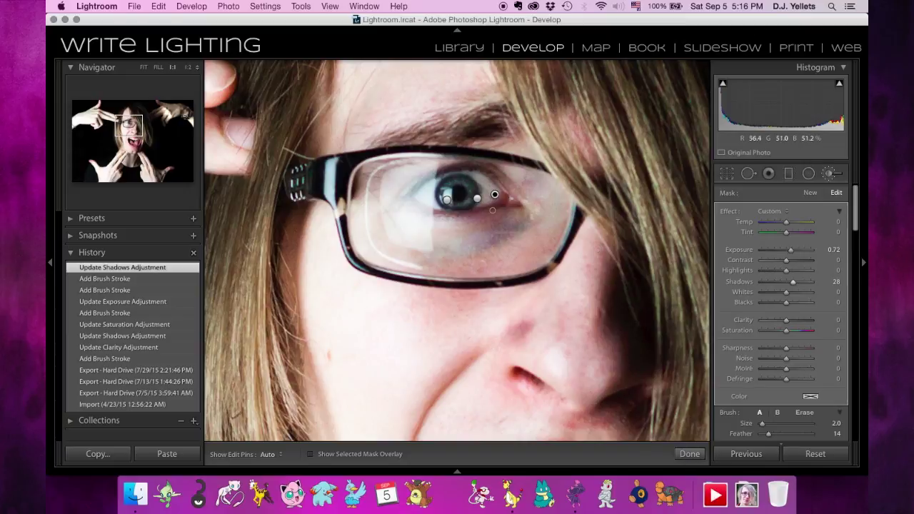
click(112, 370)
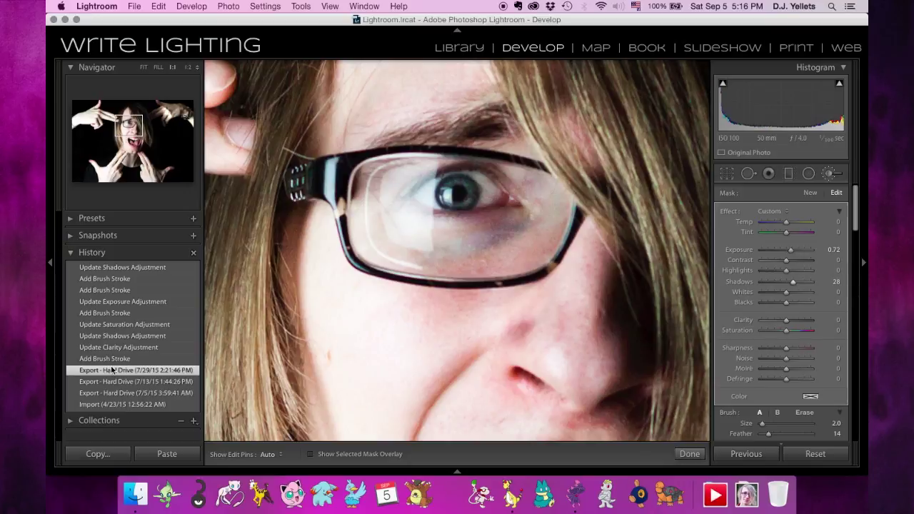
click(110, 268)
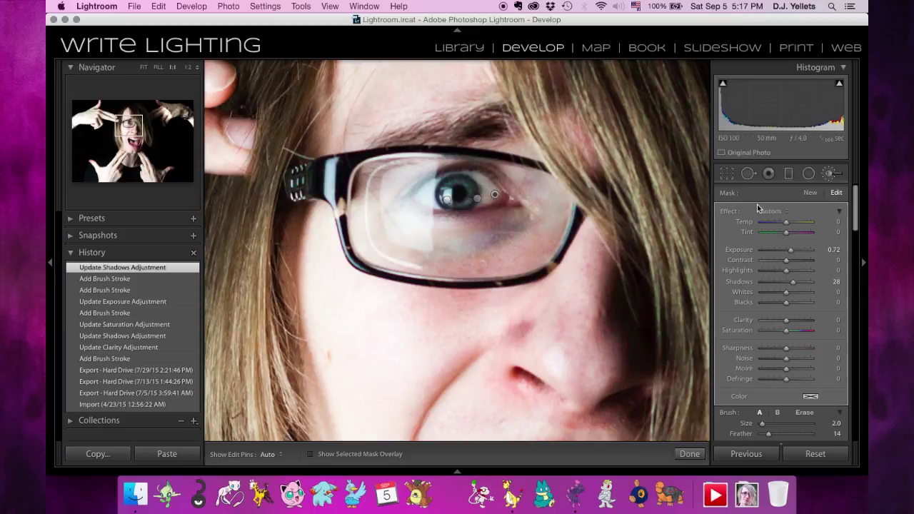
click(828, 175)
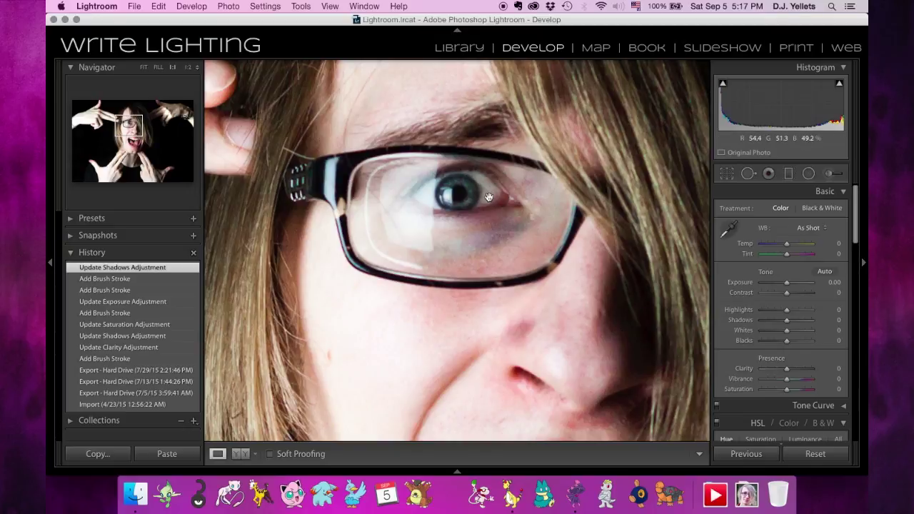
Create a fourth brush mask with exposure -1.06 and paint the lid edges near the eye's inner corner at size 2.0.
click(832, 176)
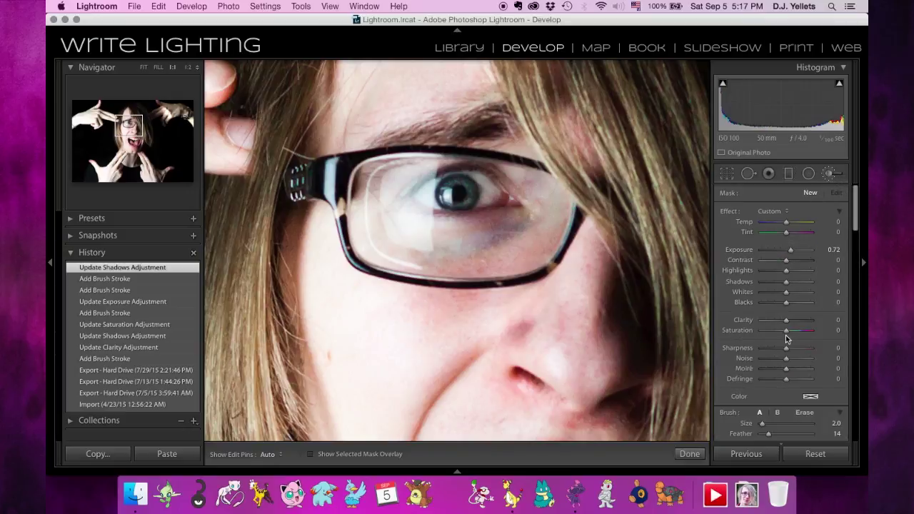
drag(786, 331, 778, 333)
double_click(736, 336)
drag(791, 252, 779, 252)
key(bracketleft)
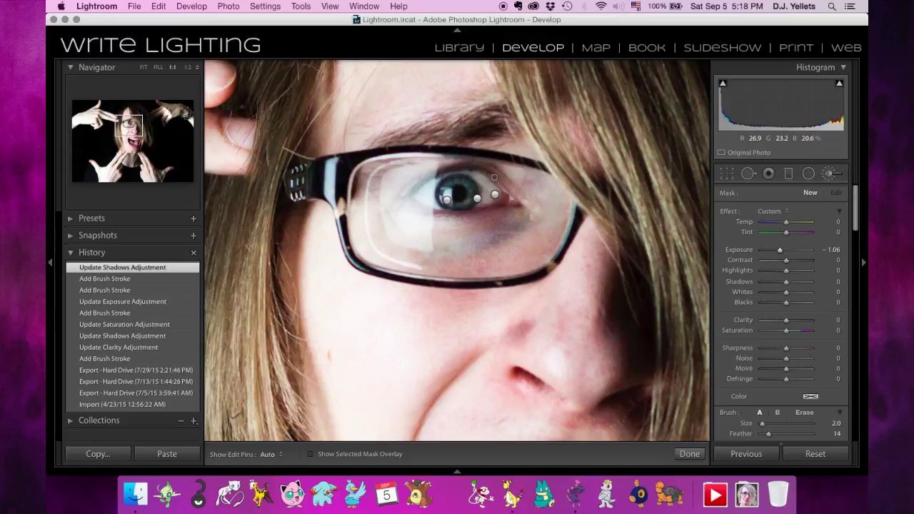
key(h)
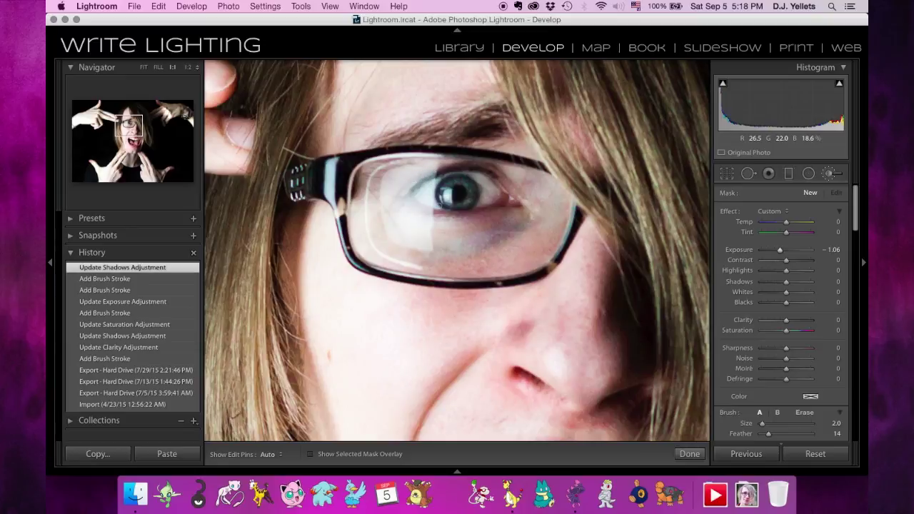
mouse_move(496, 176)
mouse_down()
mouse_move(446, 201)
mouse_move(490, 204)
mouse_up()
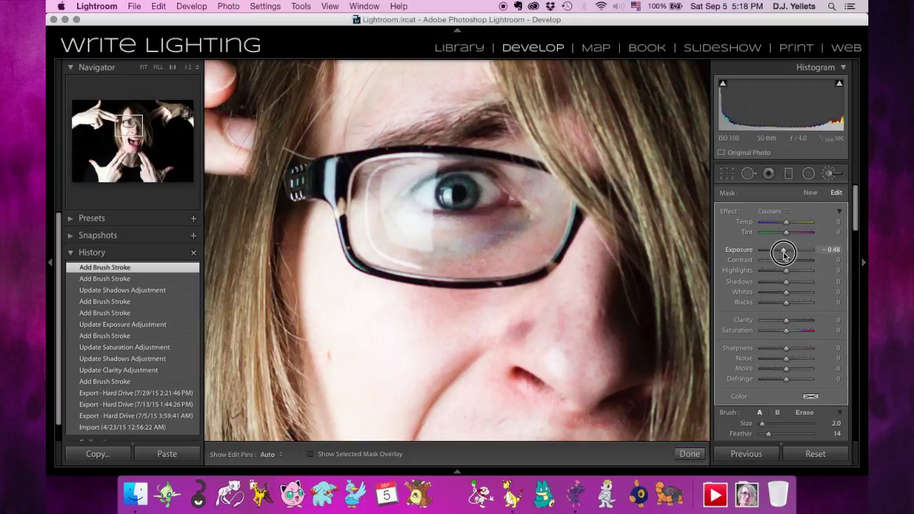
Set the lid-edge mask's exposure to -0.24, finish the brush adjustments, and compare the close-up with the unedited photo in the history.
drag(782, 253, 788, 255)
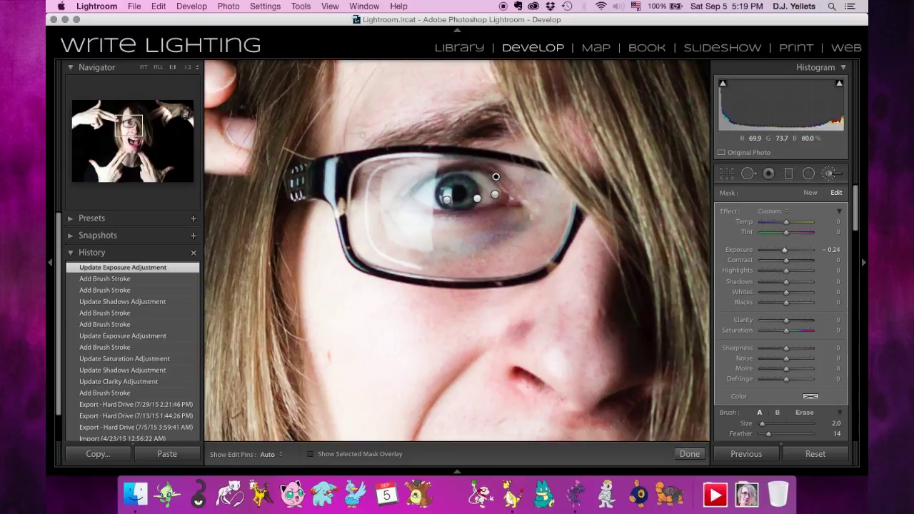
click(832, 177)
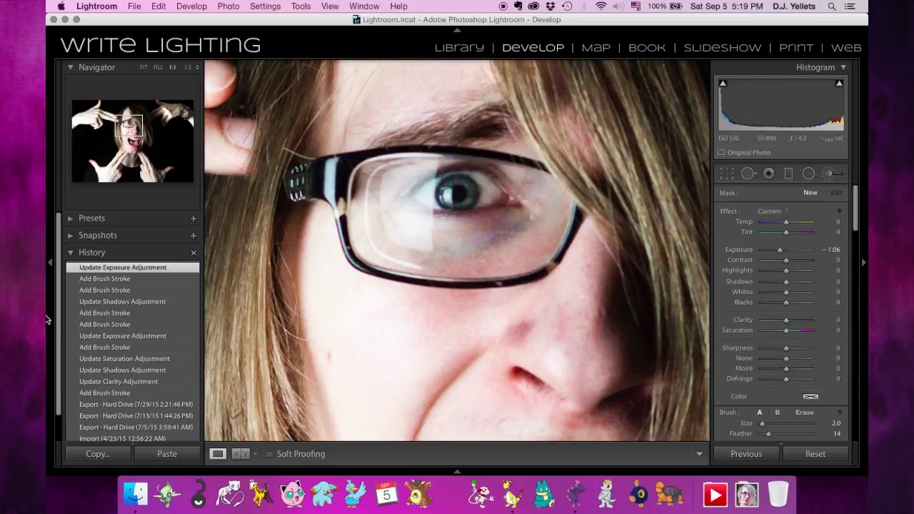
click(141, 406)
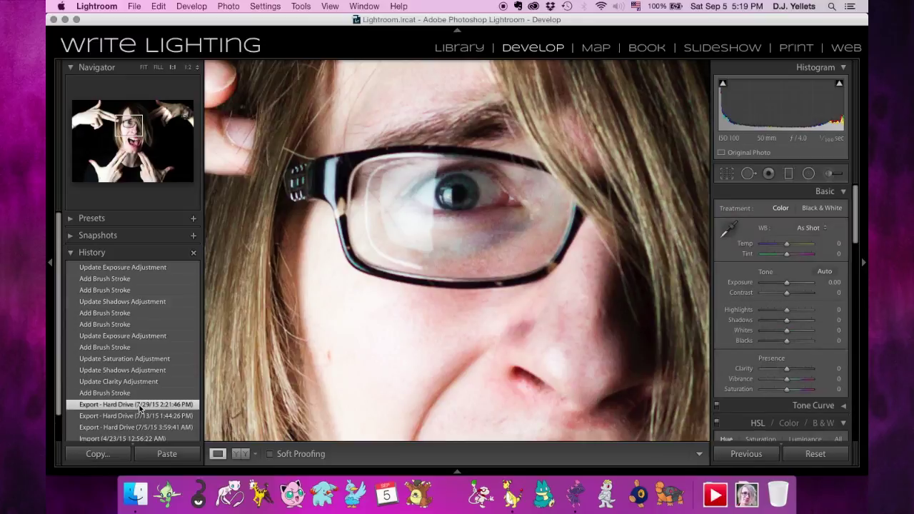
click(130, 268)
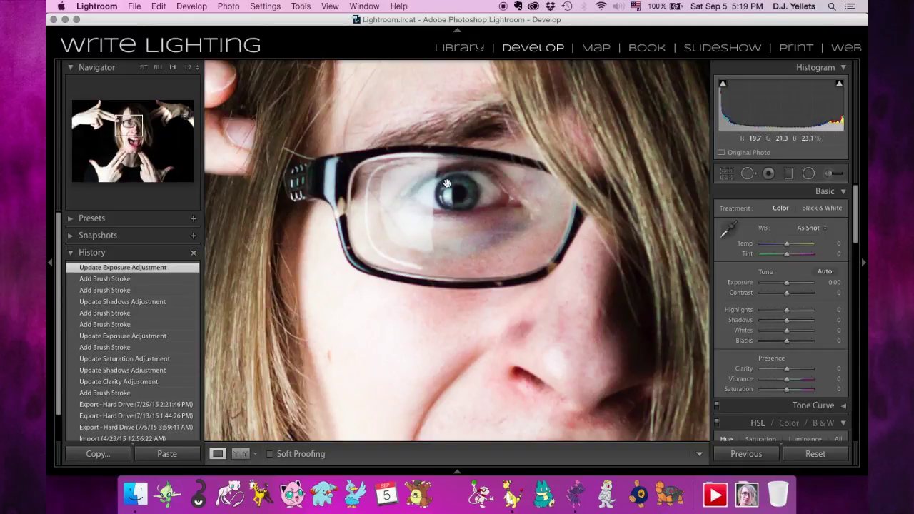
Fit the whole portrait in view and compare the unedited photo with the latest edit in the history.
click(473, 191)
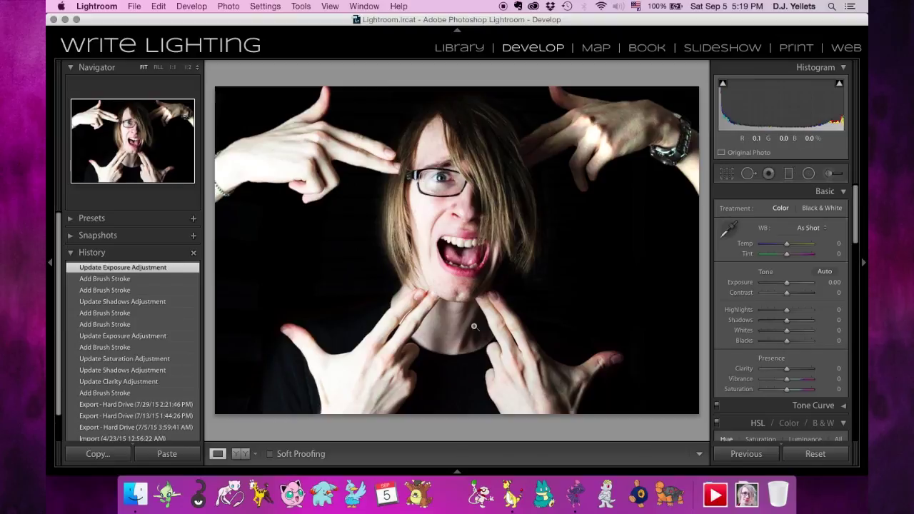
click(132, 404)
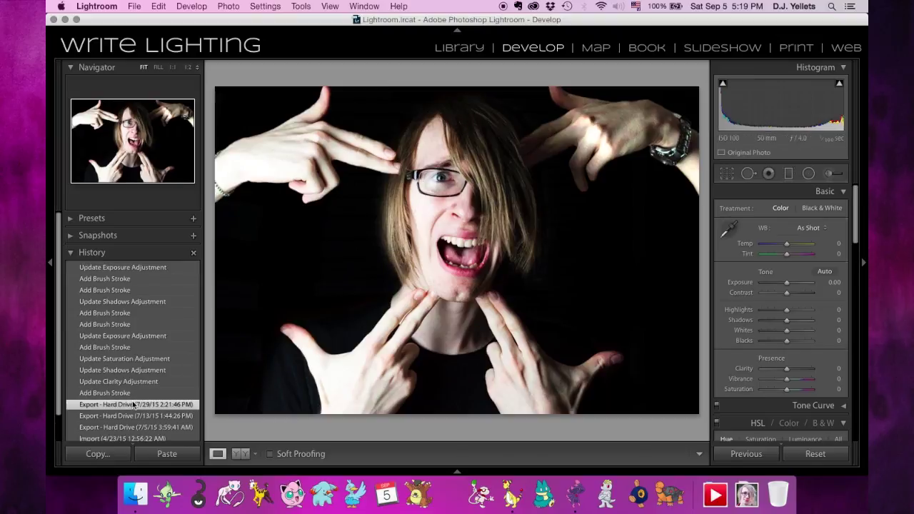
click(126, 269)
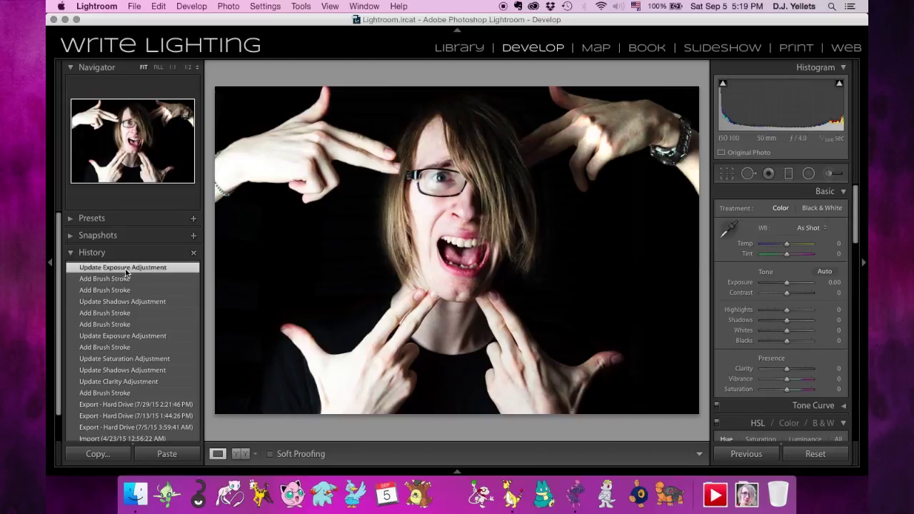